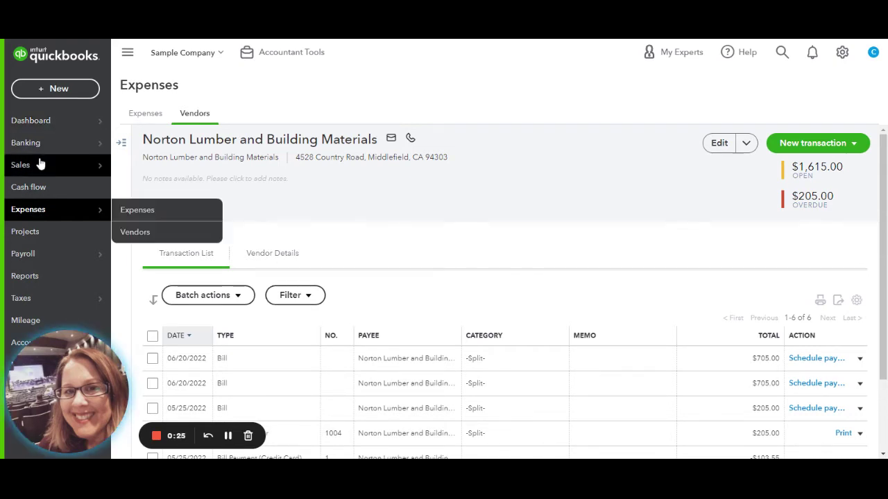
Step: From the dashboard, start a new bill for Norton Lumber and Building Materials and review its $705.00 item details
mouse_move(18, 121)
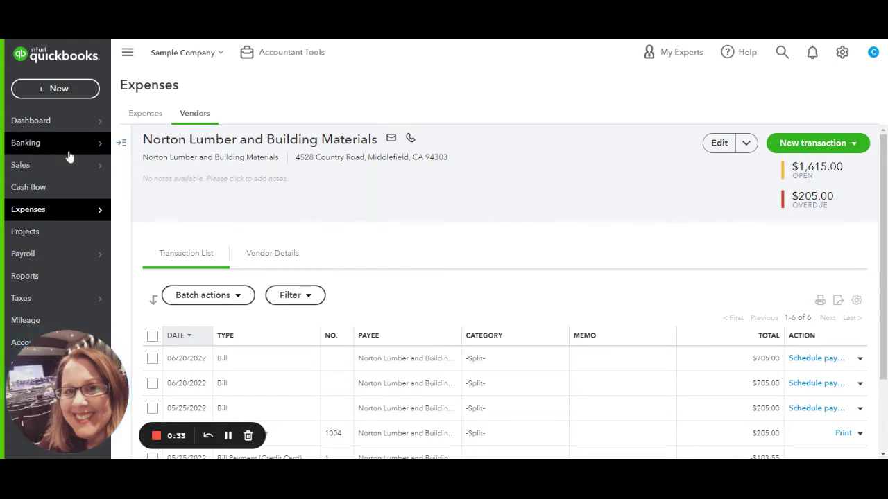
click(56, 122)
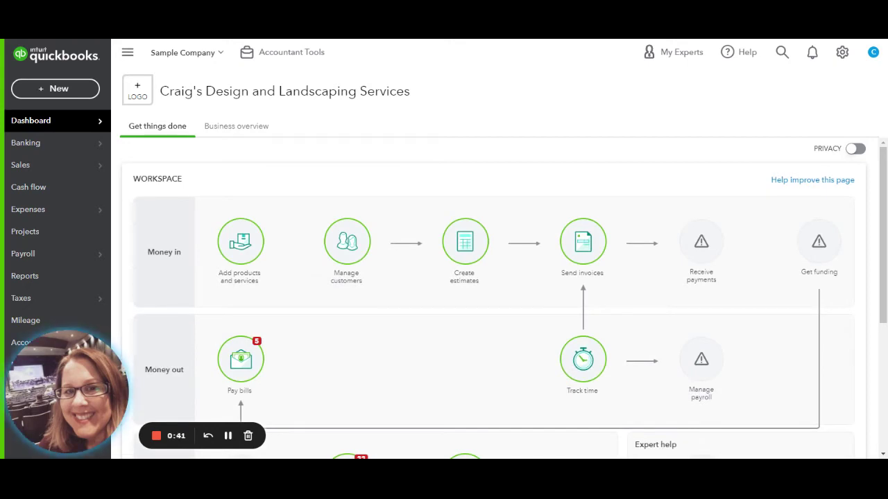
click(60, 92)
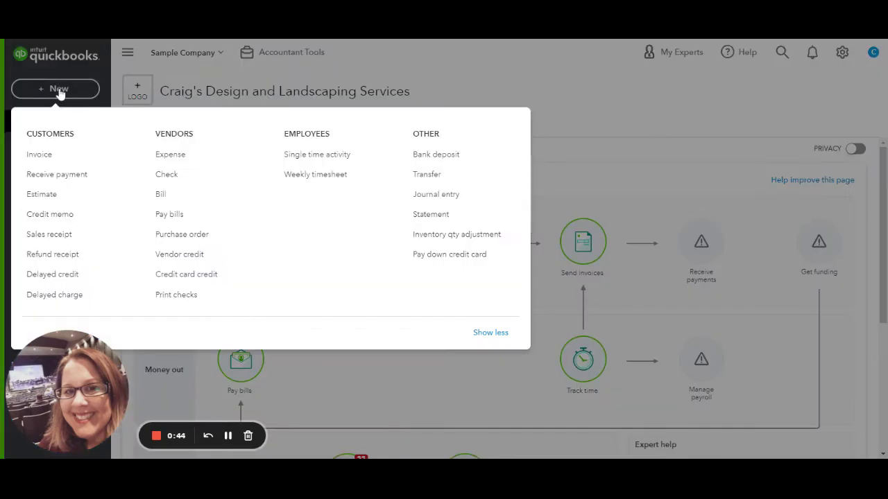
click(166, 201)
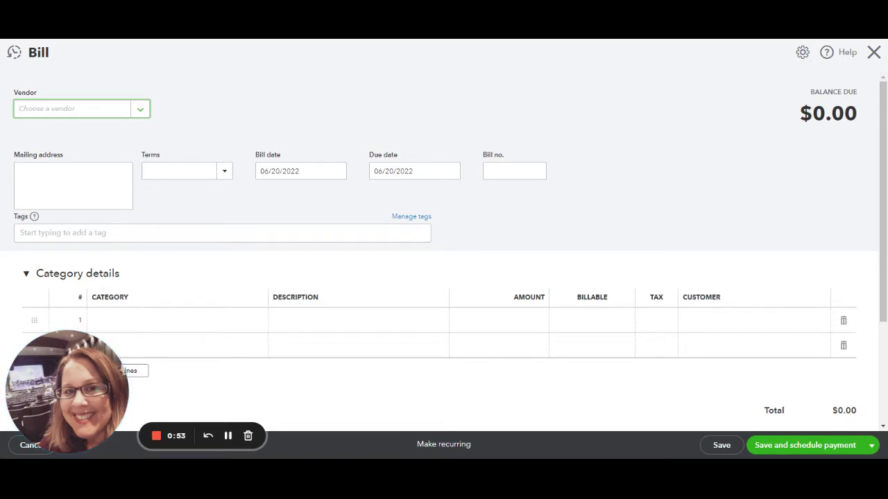
text(no)
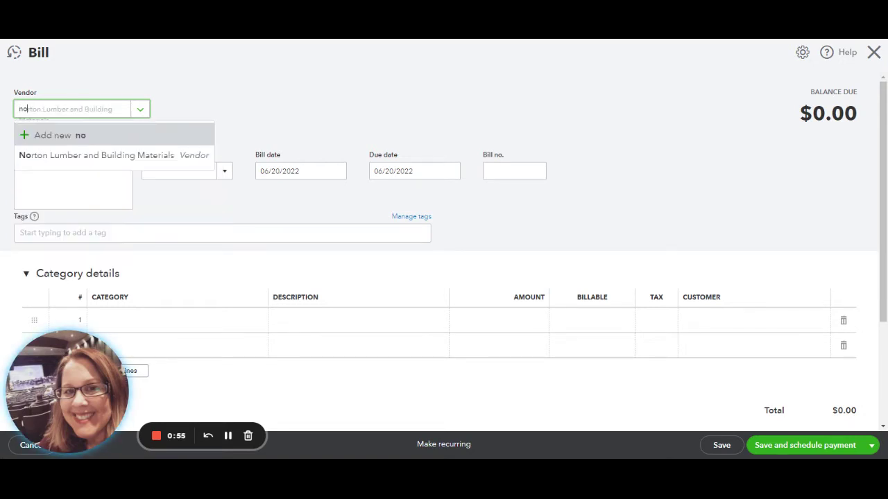
click(154, 160)
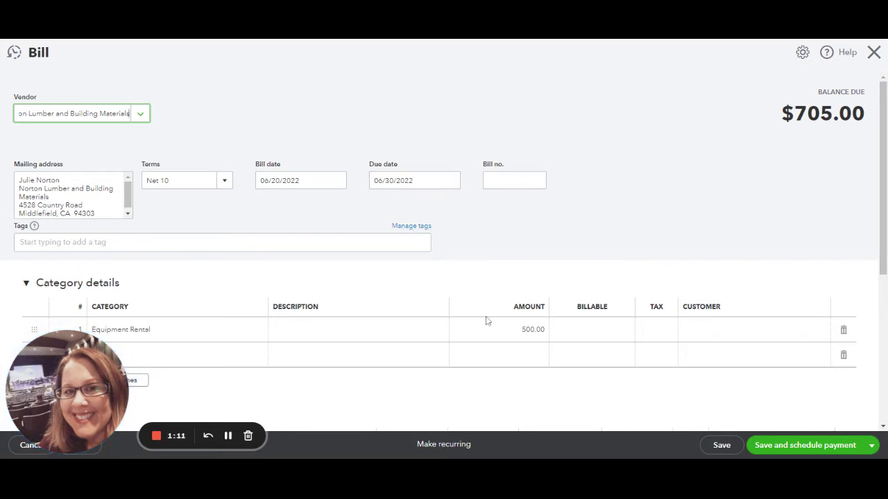
scroll(485, 321, down, 2)
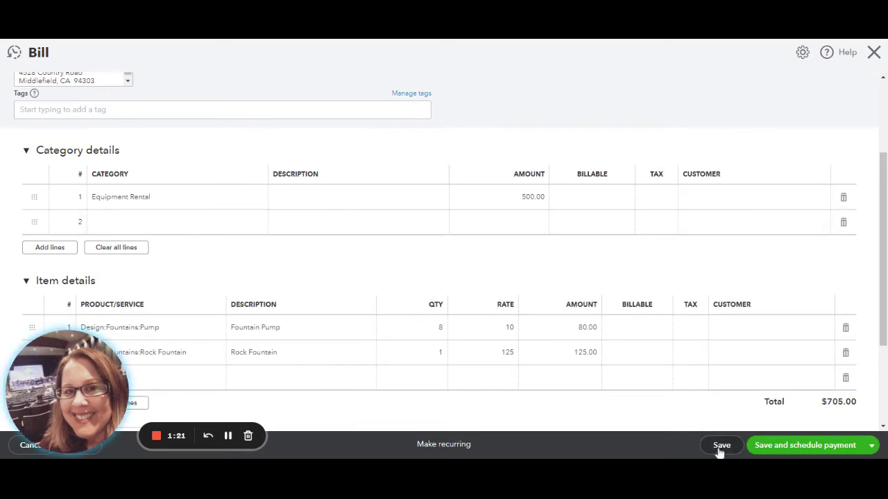
Step: Close the Norton Lumber bill without saving and view the Expenses list with two $705.00 Norton Lumber bills
click(873, 54)
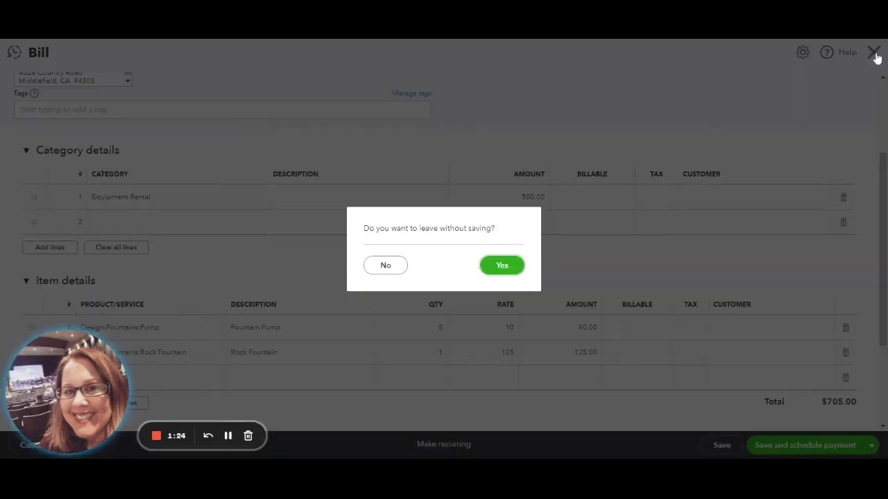
click(501, 265)
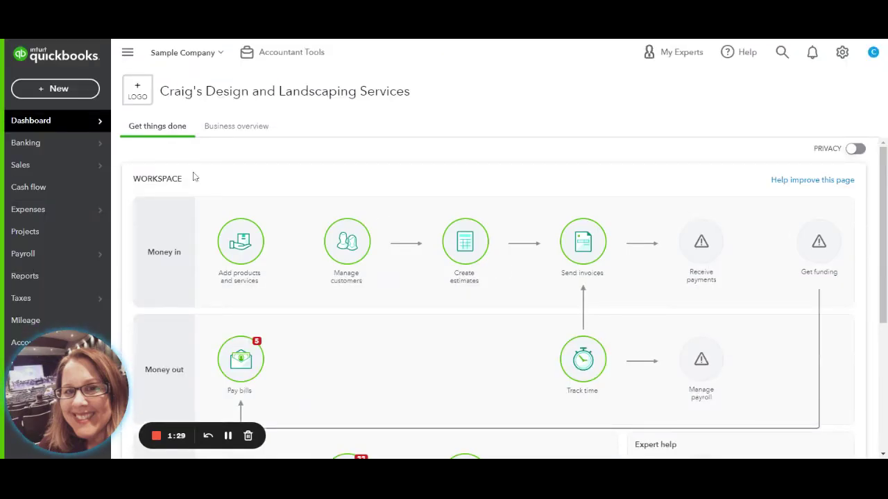
mouse_move(62, 217)
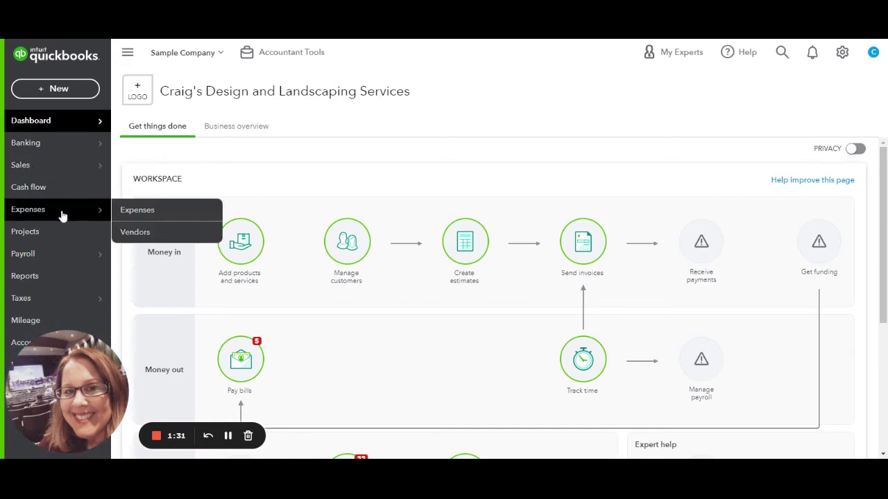
click(129, 212)
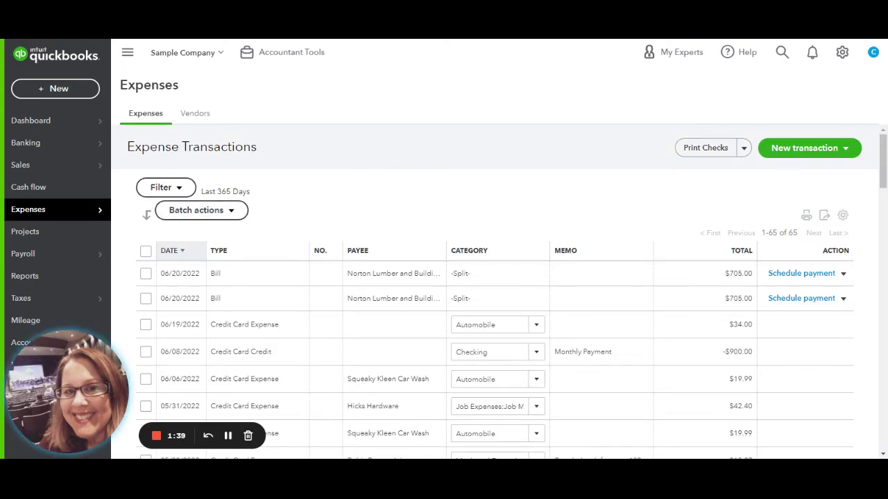
scroll(499, 291, down, 4)
scroll(499, 291, down, 2)
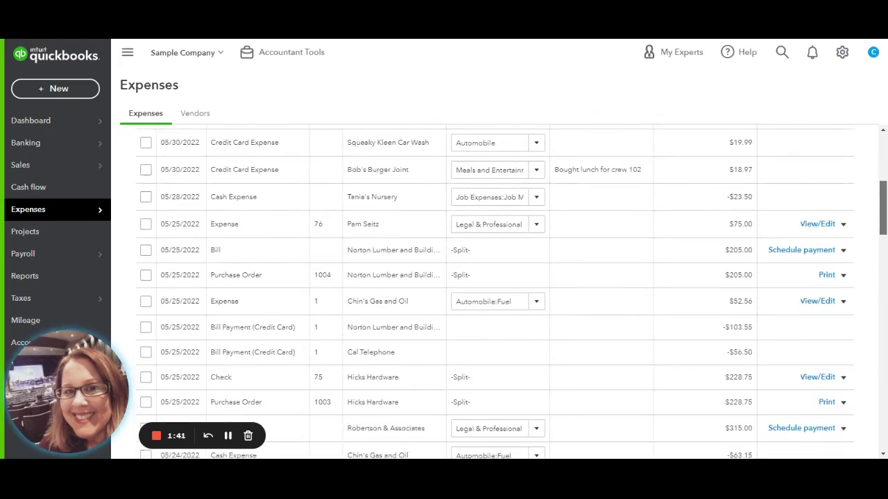
scroll(499, 291, up, 6)
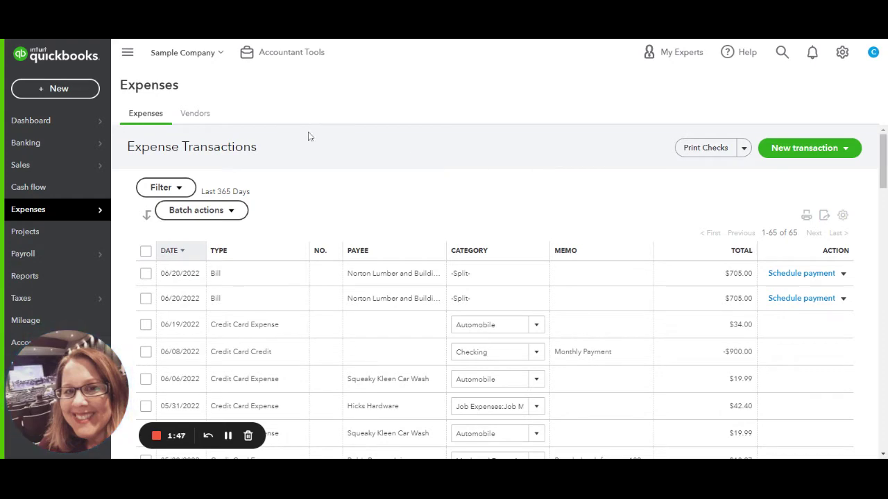
Step: Open Pay Bills from the + New menu to list the seven open bills
click(57, 95)
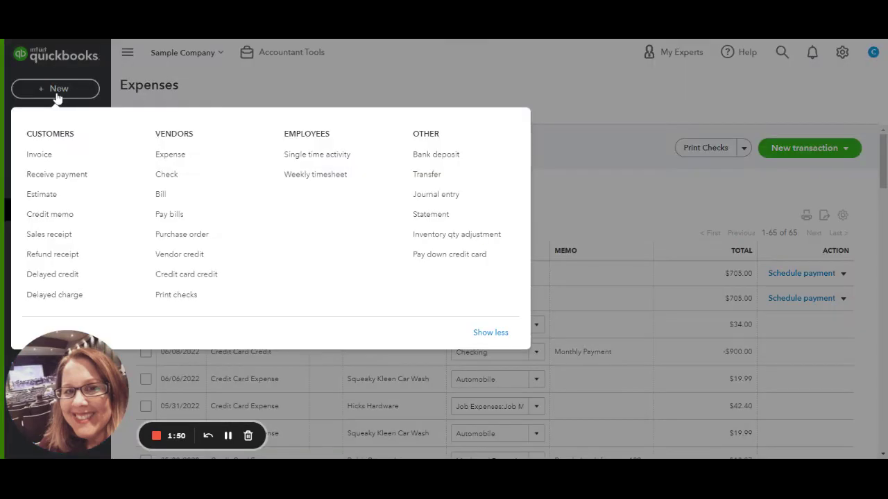
click(169, 215)
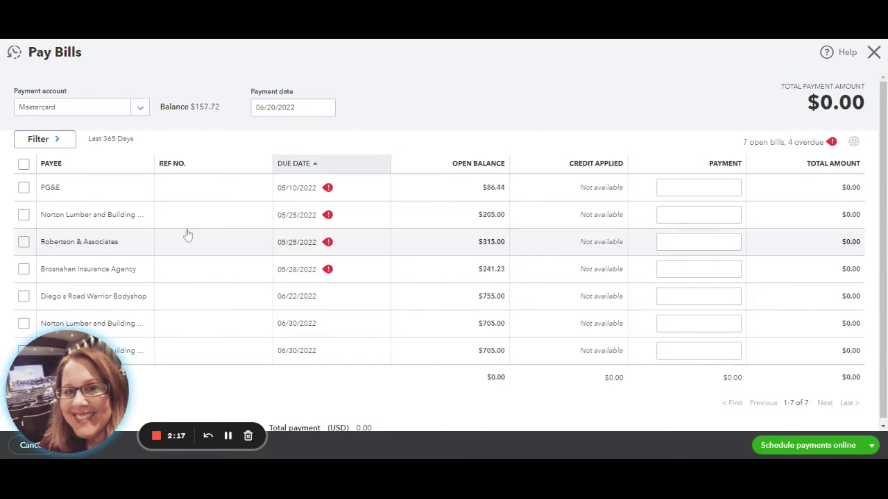
Step: Select the $205.00 and both $705.00 Norton Lumber bills for payment, totalling $1,615.00
click(24, 216)
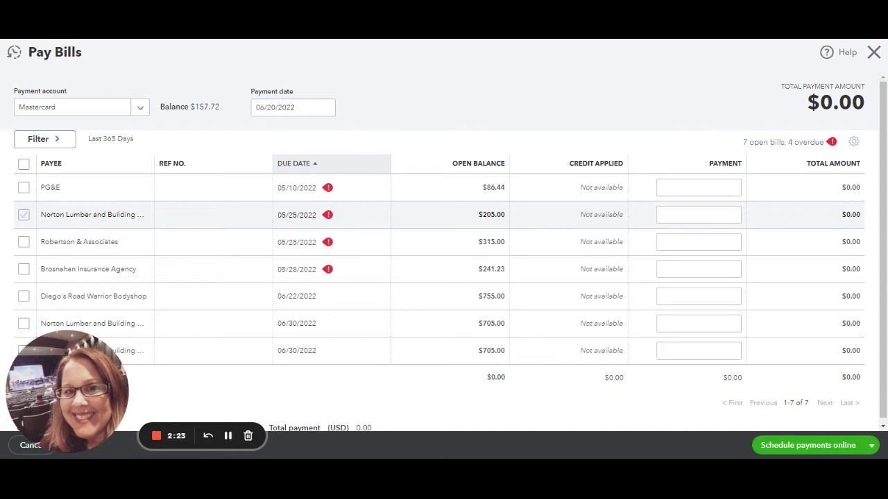
click(24, 215)
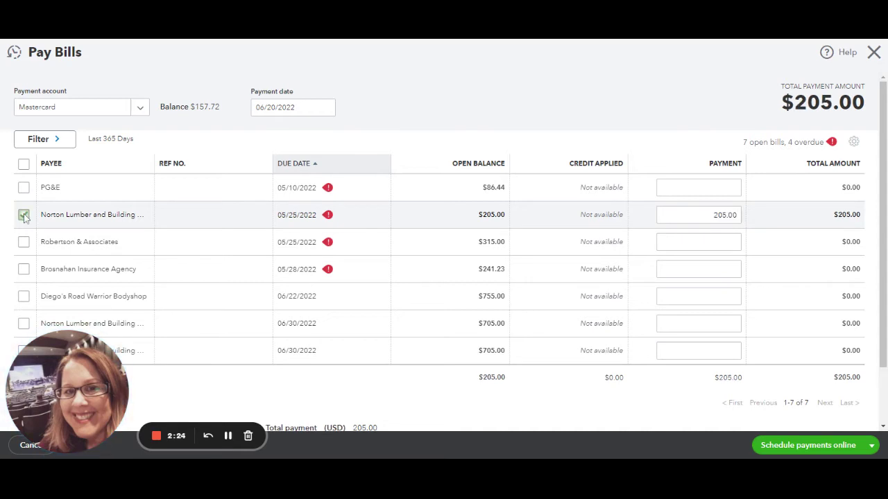
click(24, 323)
scroll(796, 256, down, 1)
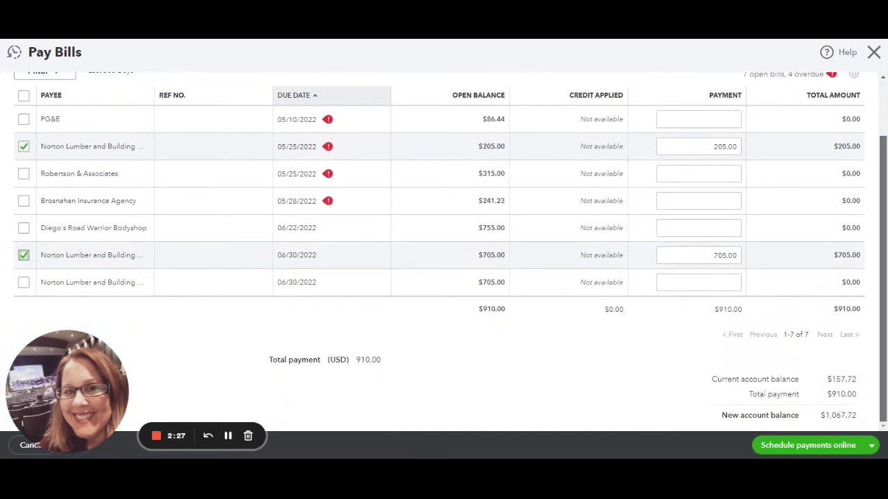
click(24, 283)
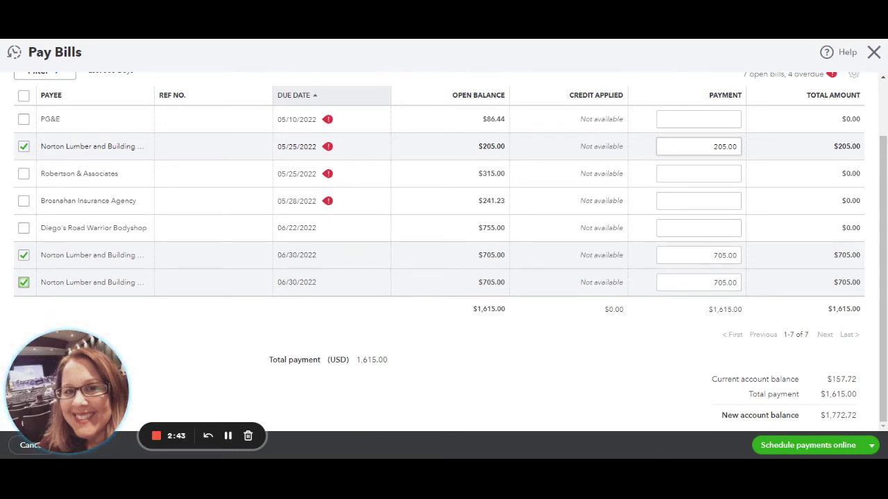
Step: Enter a 100.00 partial payment on the 05/25 $205.00 Norton Lumber bill, making the total $1,510.00
click(699, 146)
text(100)
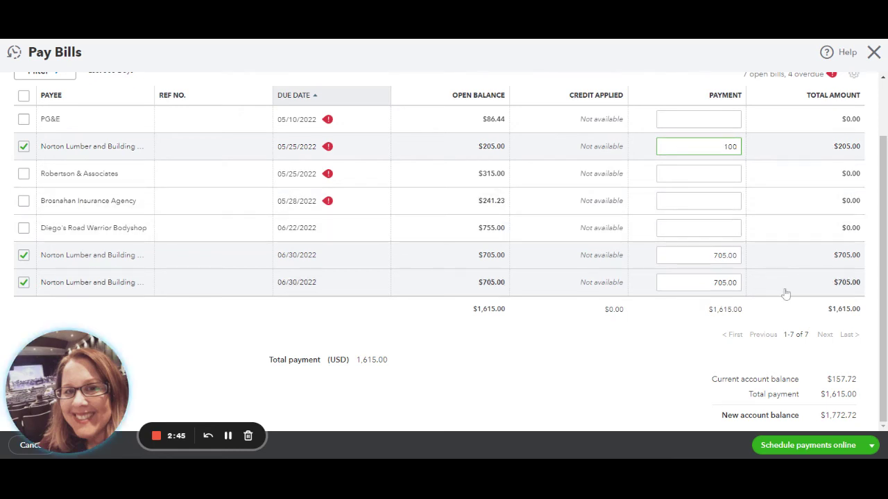
click(617, 403)
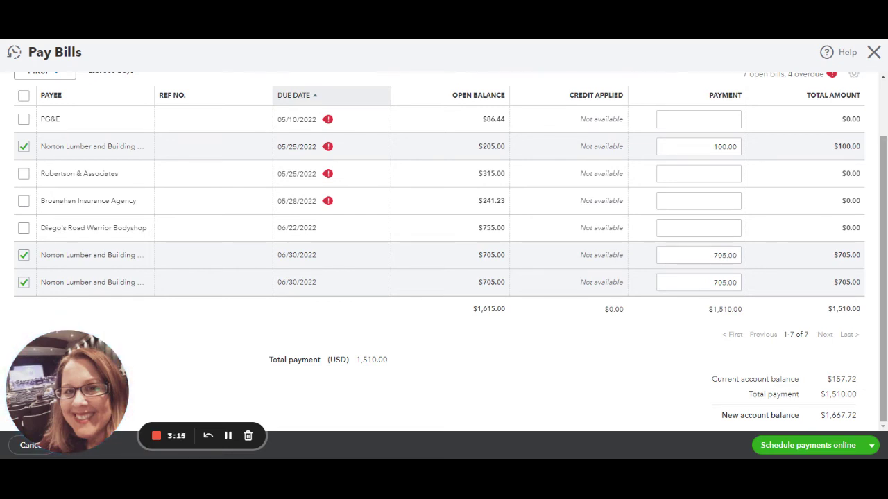
scroll(885, 276, up, 1)
scroll(885, 276, down, 1)
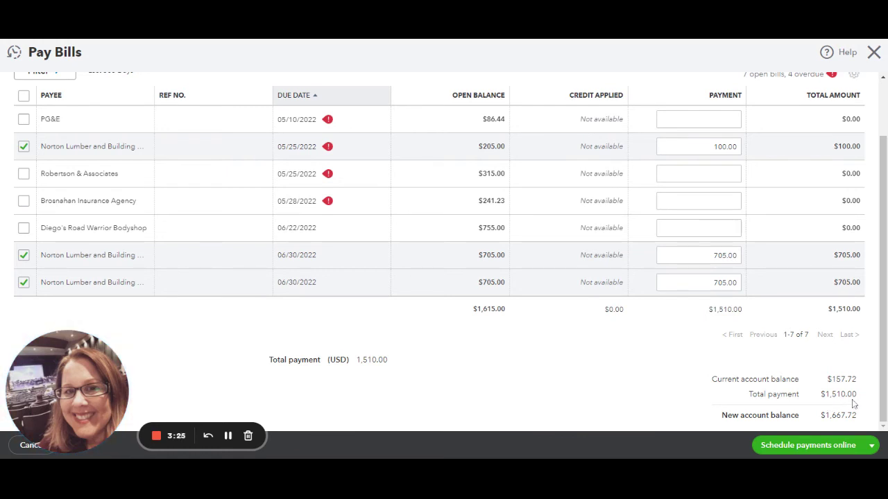
click(872, 446)
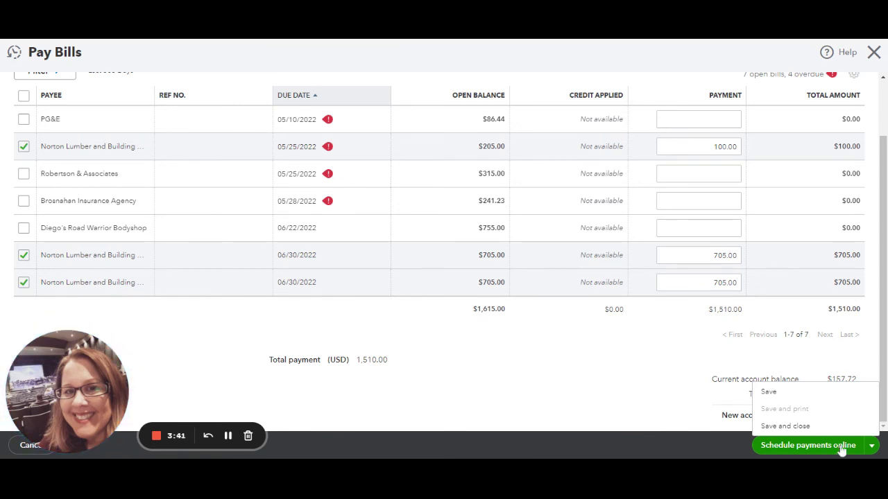
click(770, 393)
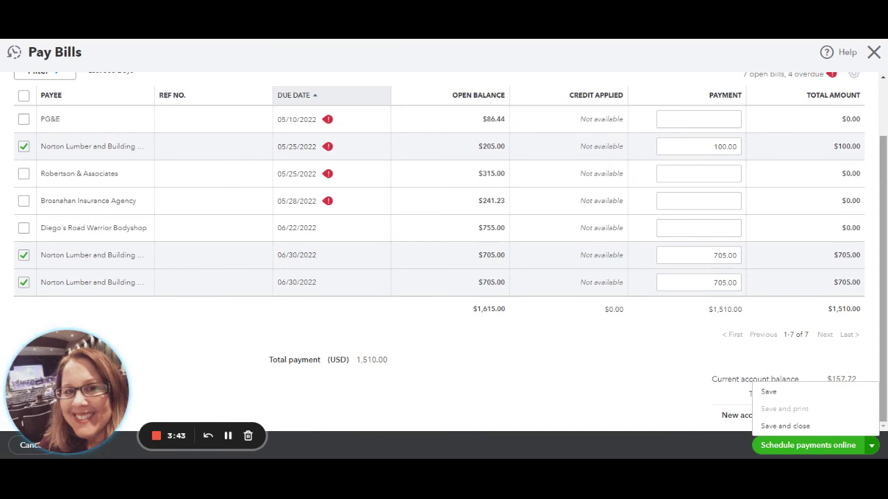
scroll(885, 300, up, 1)
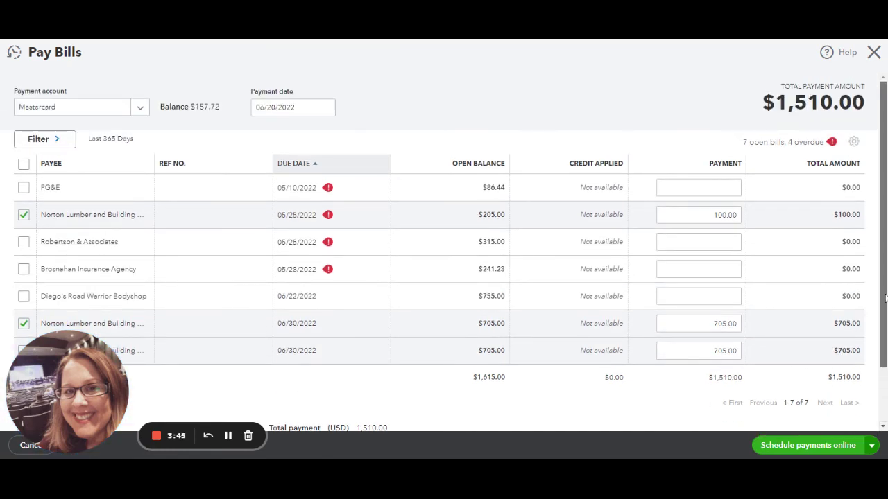
Step: Pay from the Checking account ($1,201.00 balance) starting at check number 71
click(141, 109)
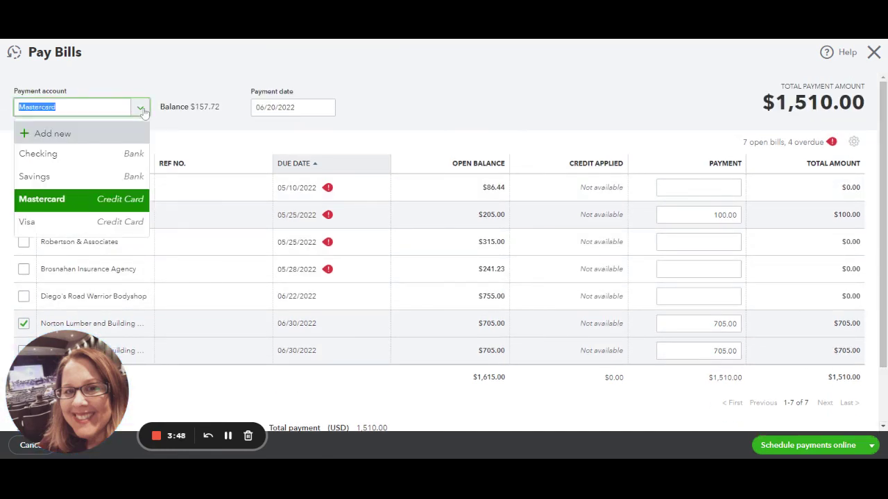
click(65, 162)
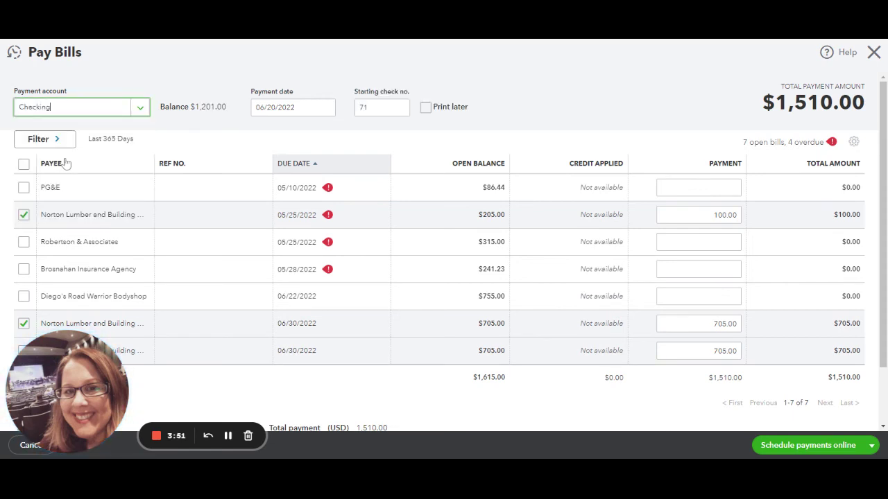
click(381, 107)
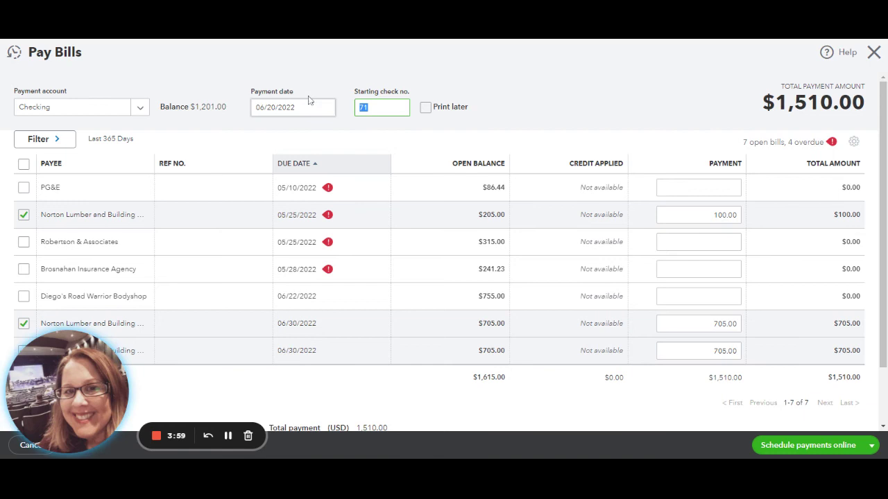
click(142, 114)
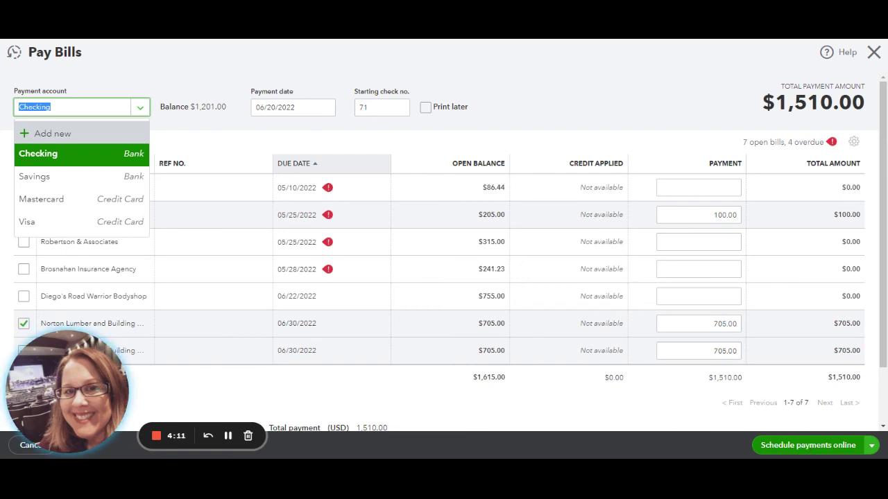
click(870, 446)
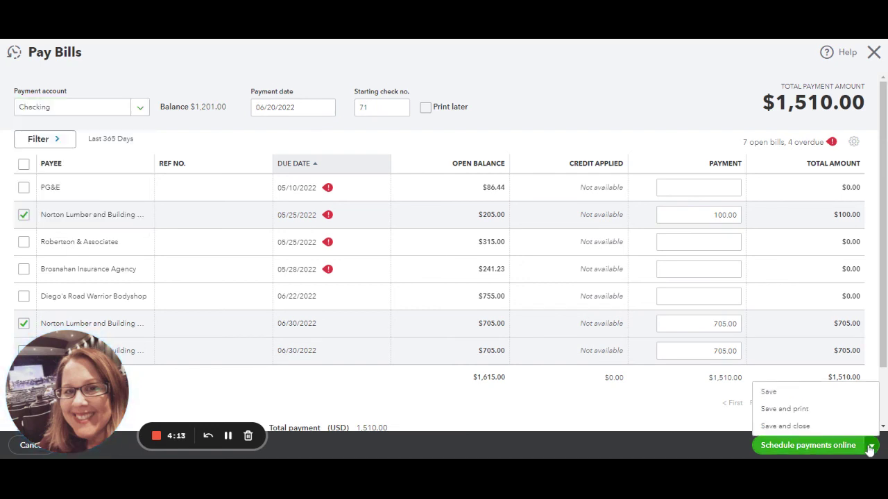
click(143, 116)
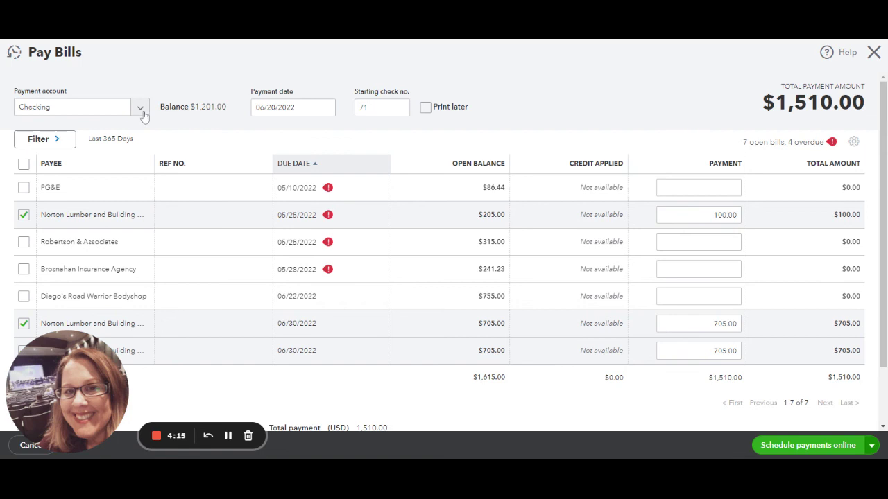
click(141, 110)
click(74, 156)
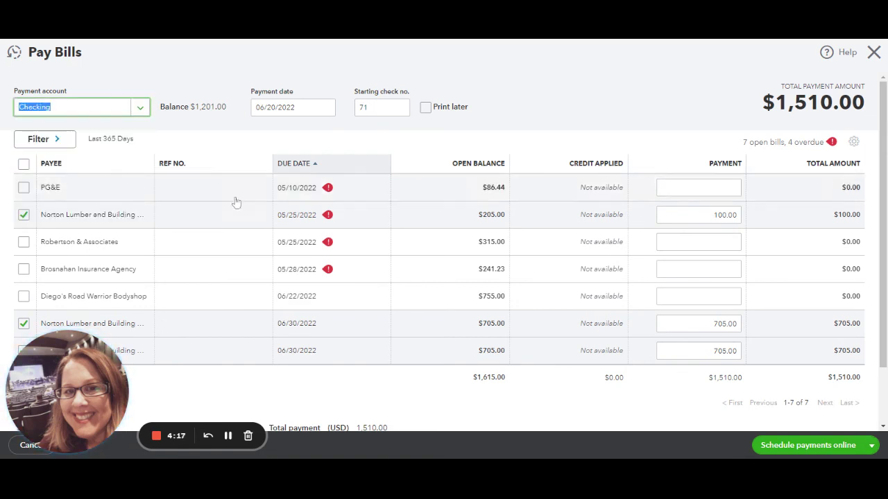
click(388, 111)
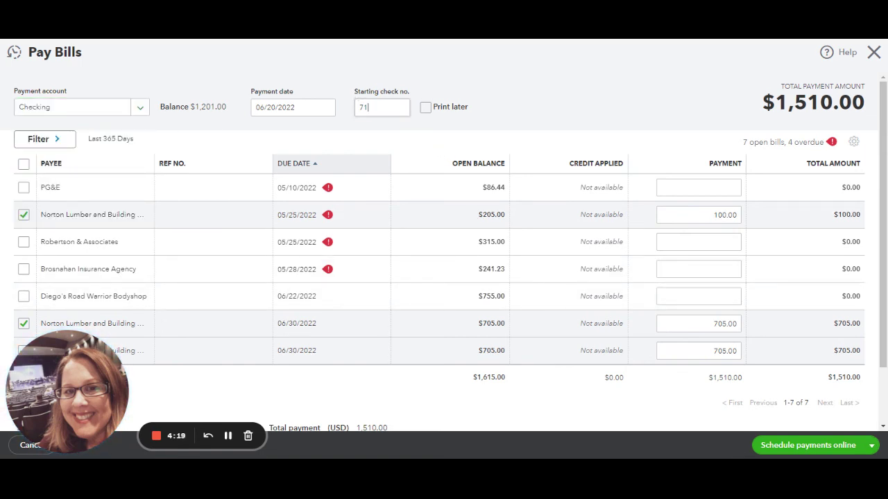
key(ctrl+a)
text(1000)
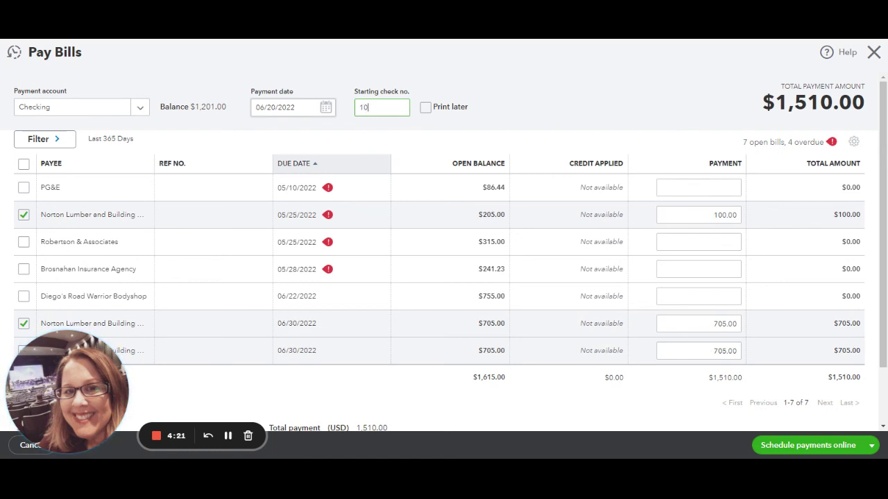
click(535, 104)
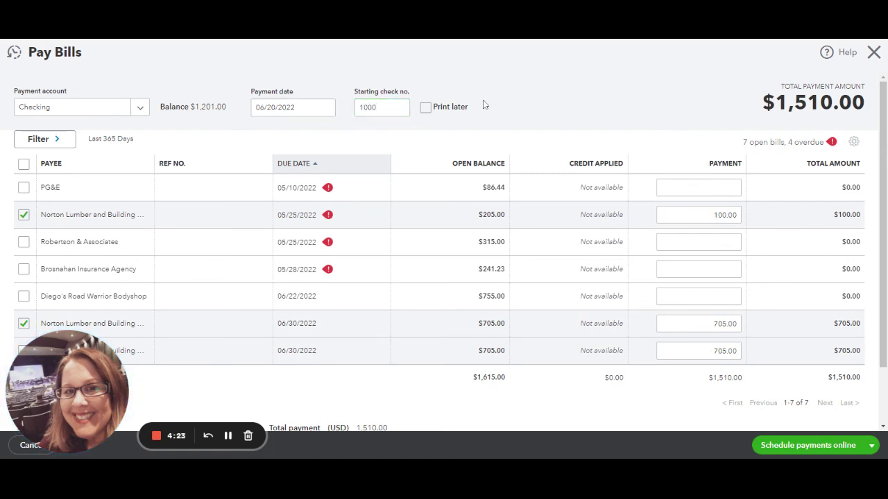
click(425, 108)
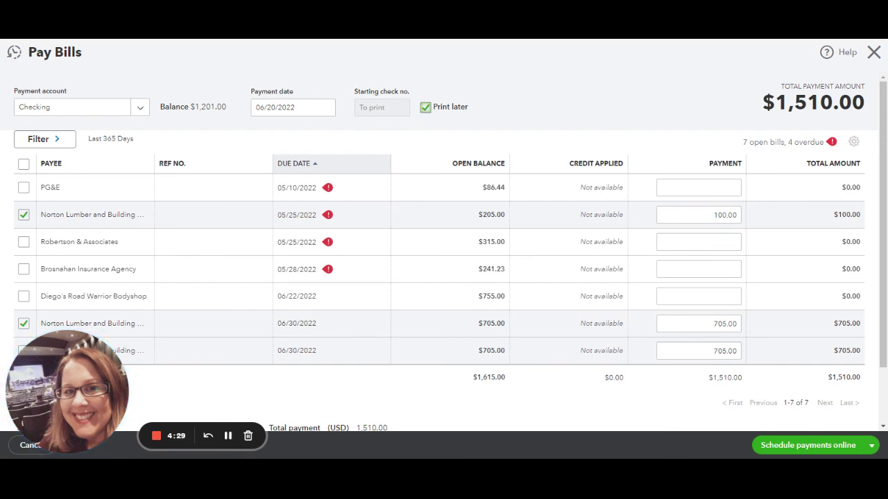
click(426, 108)
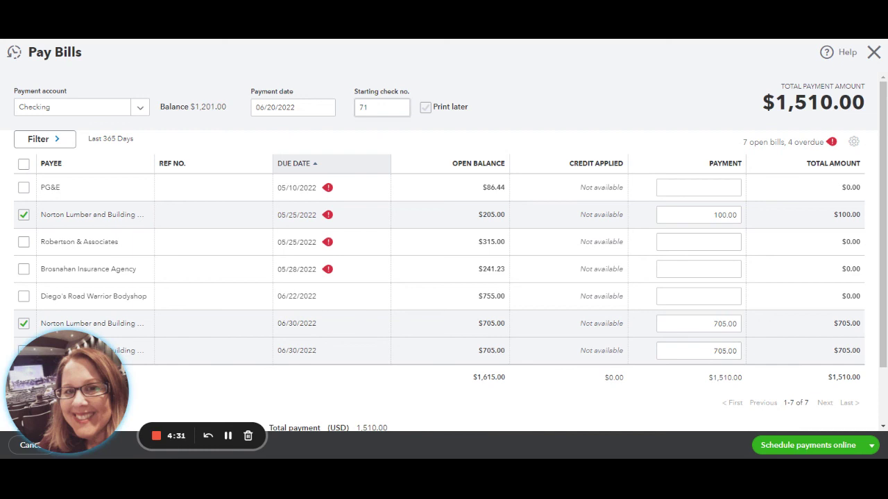
Step: Save the $1,510.00 Checking bill payment using the Save option
click(878, 446)
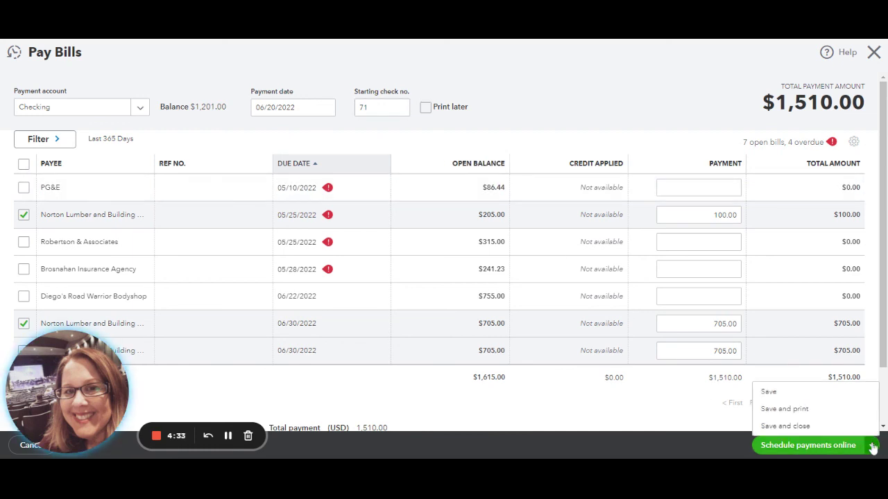
click(788, 400)
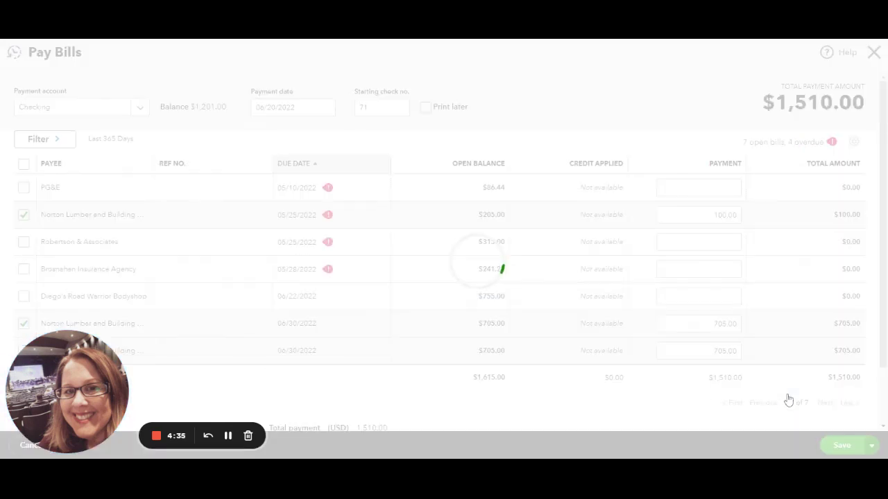